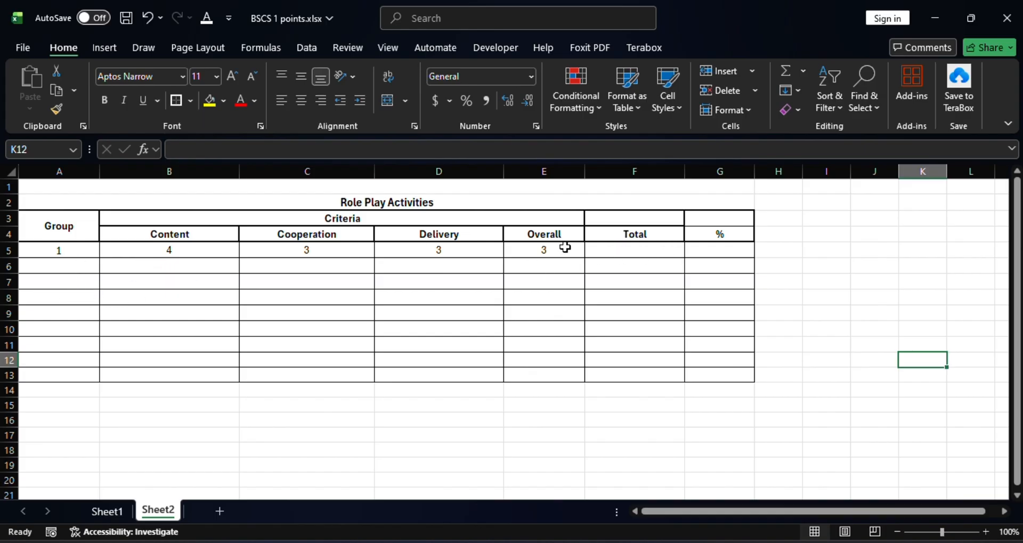
# Enter the formula =SUM(B5:E5) in F5 to total group 1's four criteria scores
pyautogui.click(619, 248)
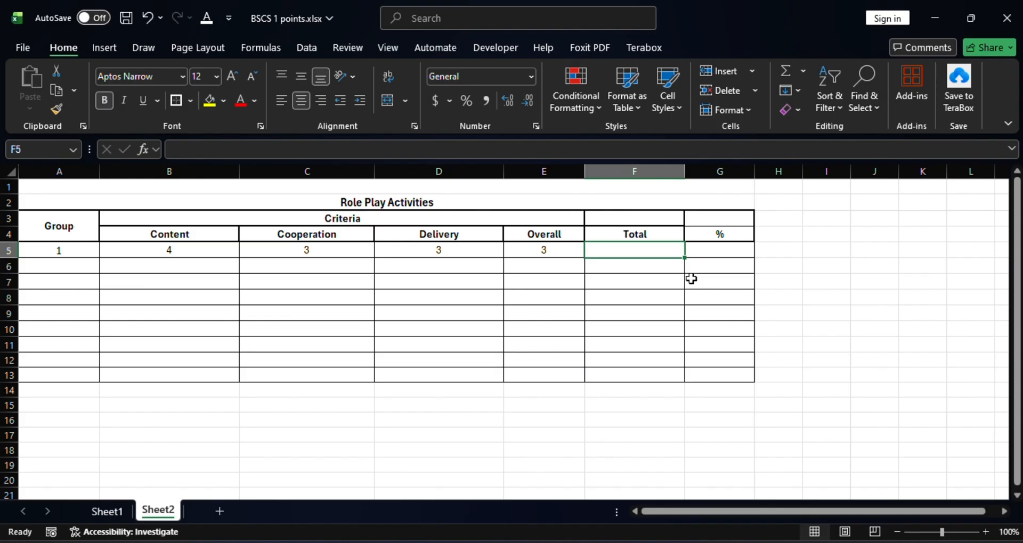
pyautogui.write('=')
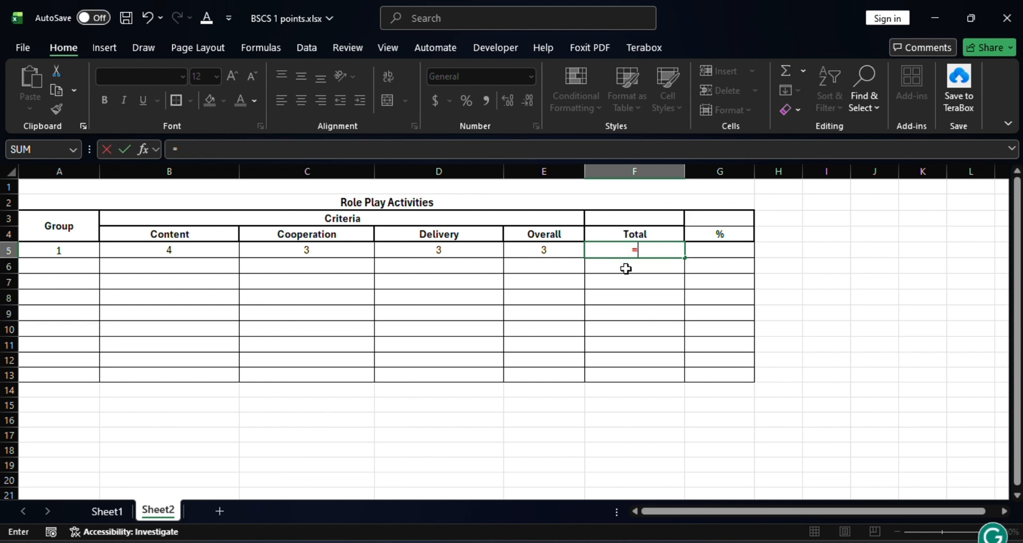
pyautogui.write('sum')
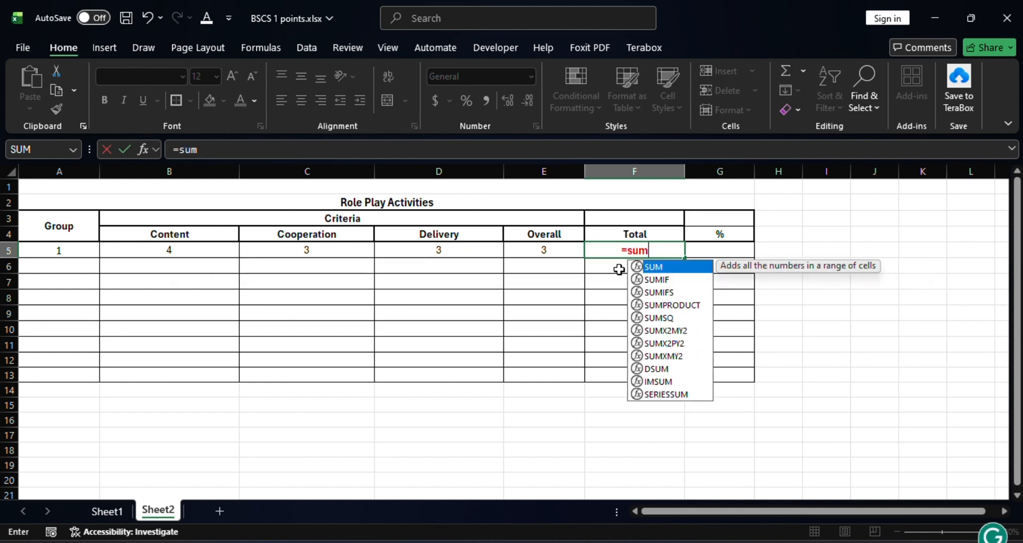
pyautogui.doubleClick(654, 268)
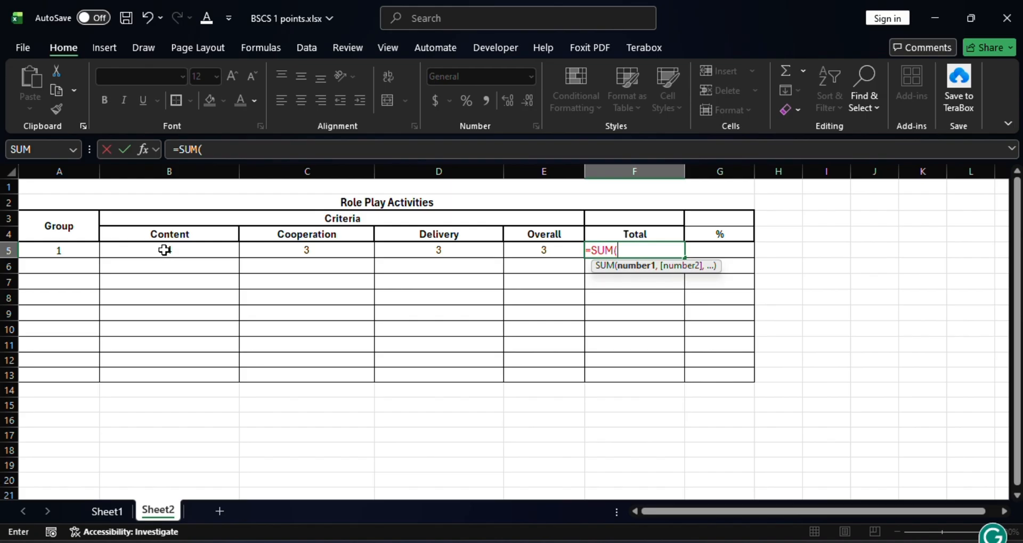
pyautogui.moveTo(164, 250); pyautogui.dragTo(548, 251)
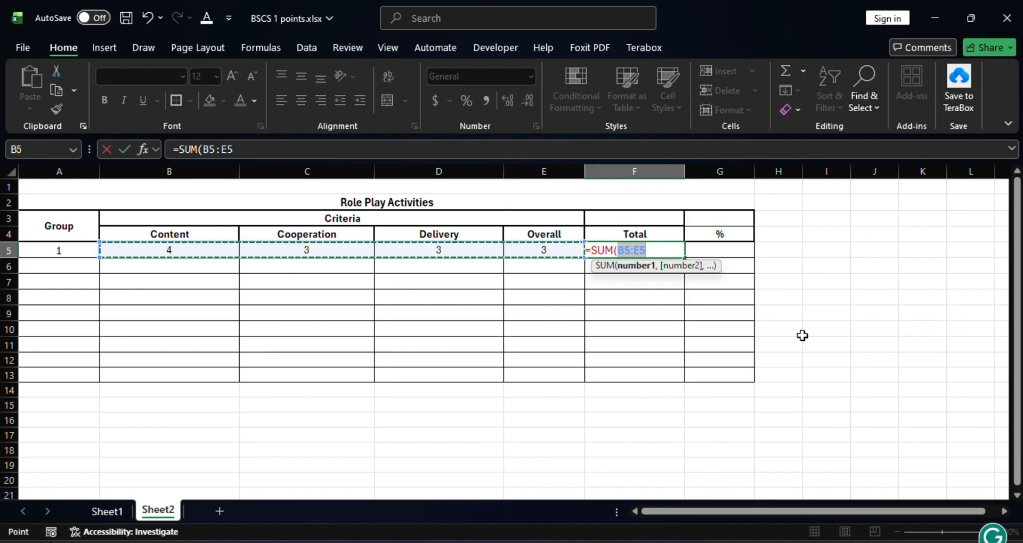
pyautogui.write(')')
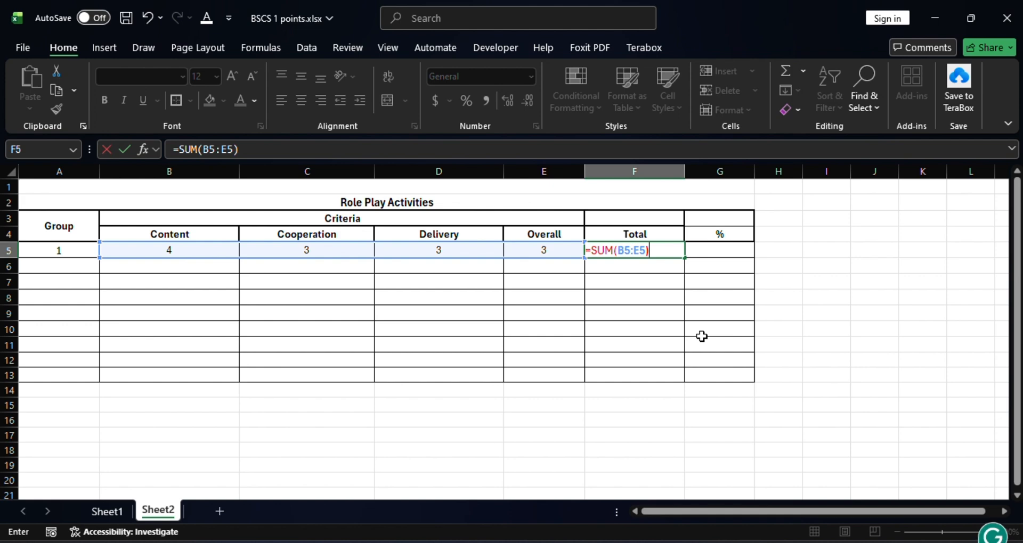
pyautogui.press('Return')
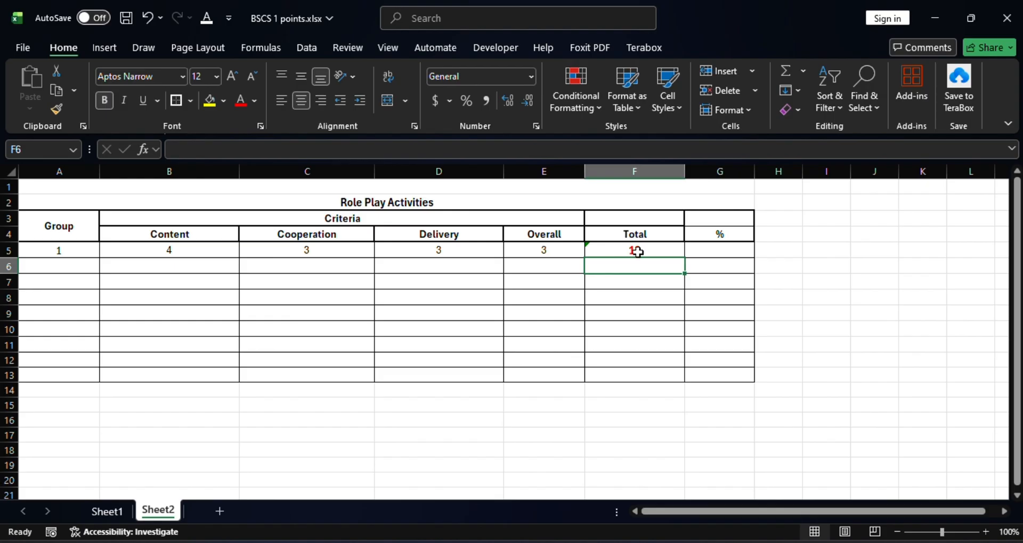
# Set group 1's Cooperation, Delivery and Overall scores to 4 each
pyautogui.click(308, 253)
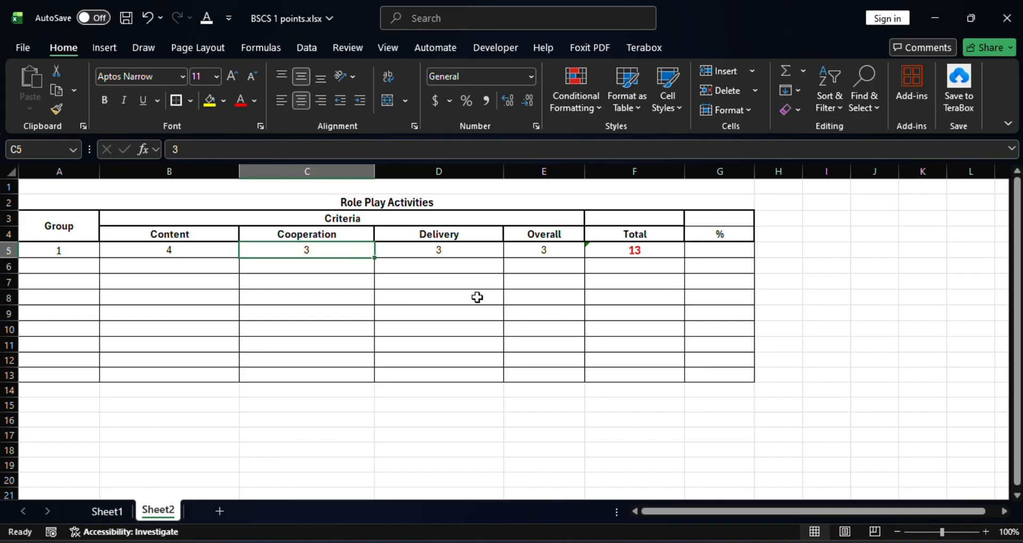
pyautogui.write('4')
pyautogui.press('Tab')
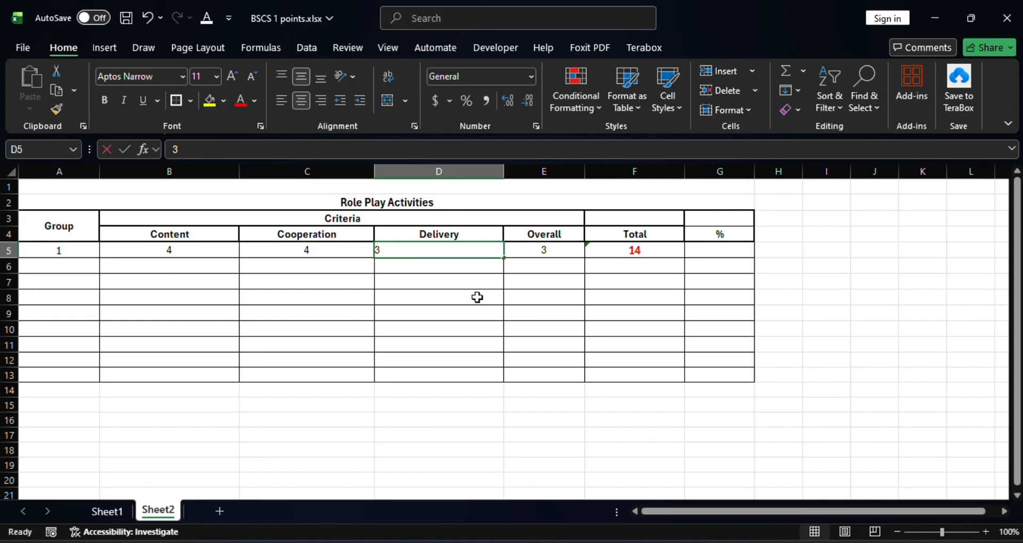
pyautogui.press('BackSpace')
pyautogui.write('4')
pyautogui.press('Tab')
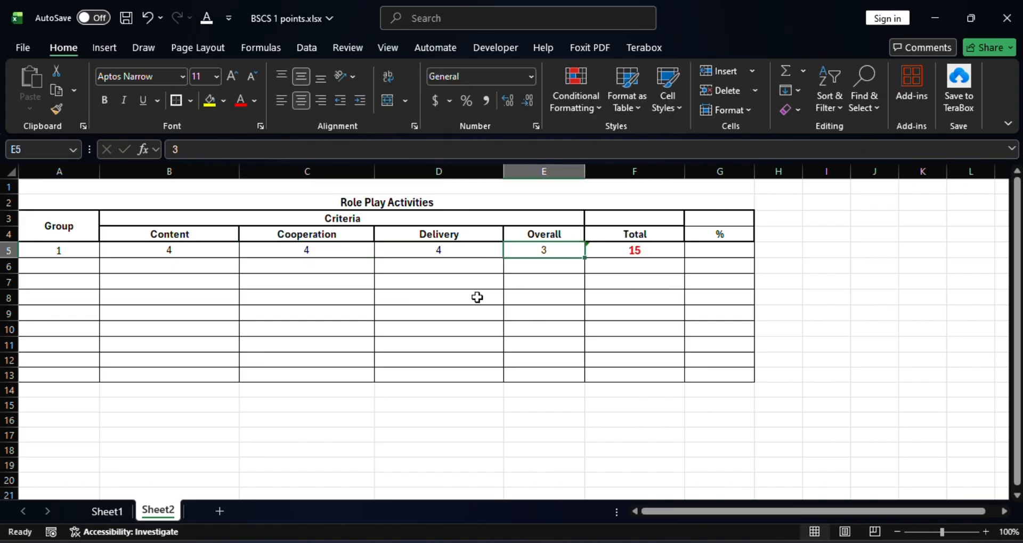
pyautogui.write('4')
pyautogui.press('Tab')
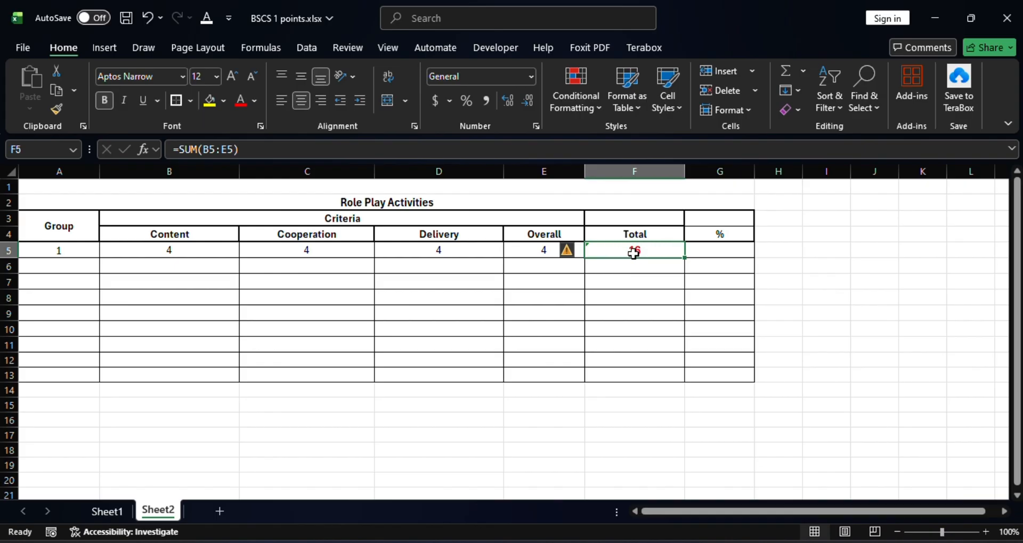
# Enter the formula =F5/16*100 in G5 to calculate group 1's percentage
pyautogui.click(726, 233)
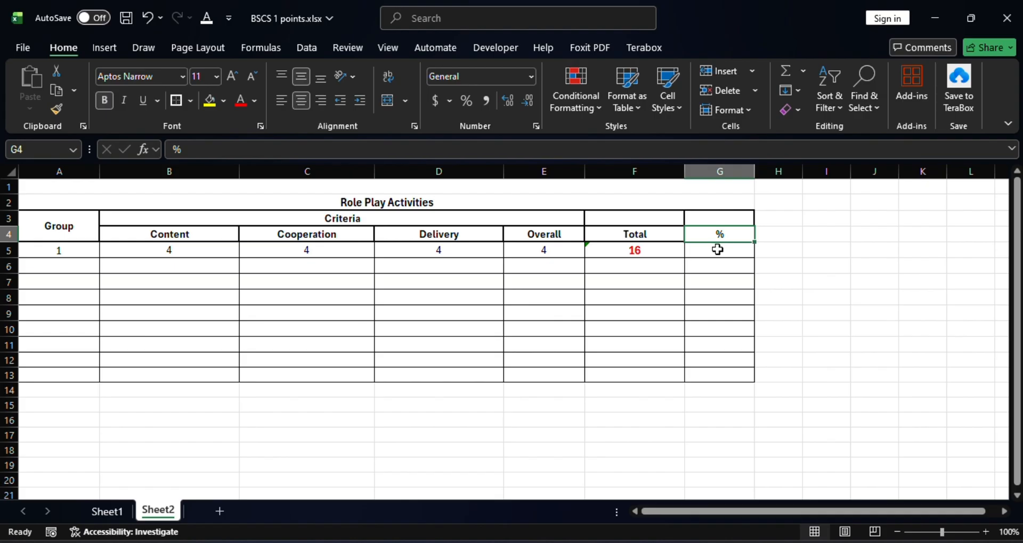
pyautogui.click(716, 252)
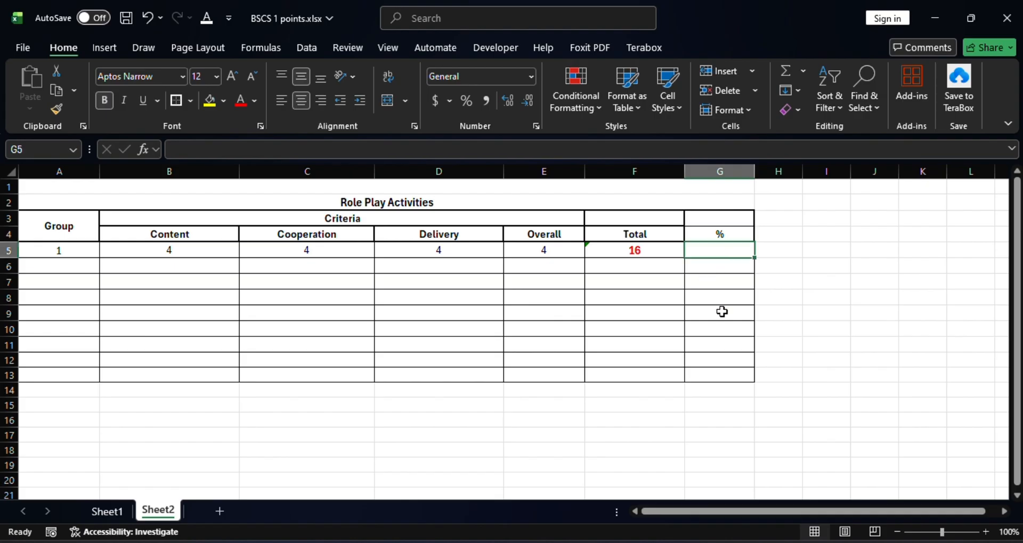
pyautogui.click(641, 250)
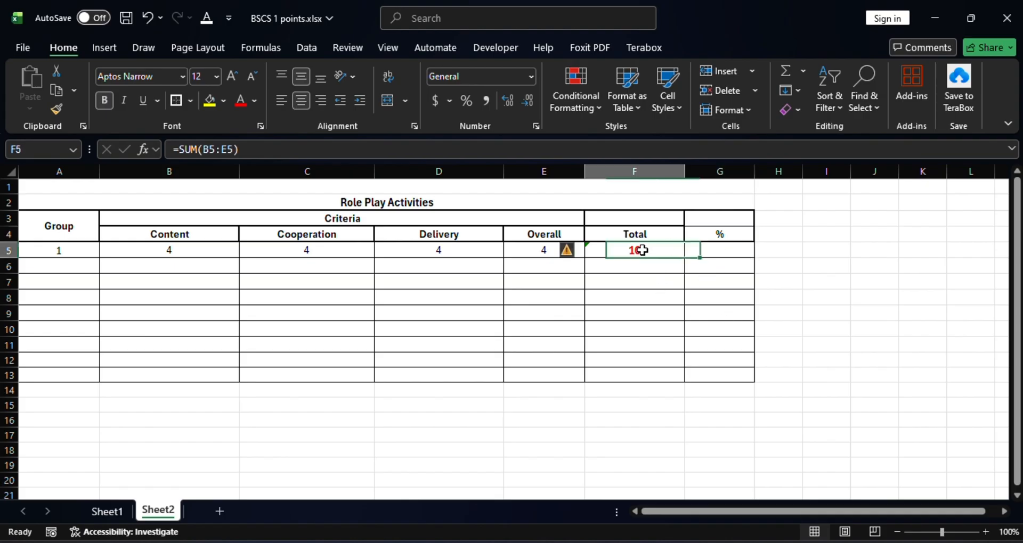
pyautogui.click(714, 255)
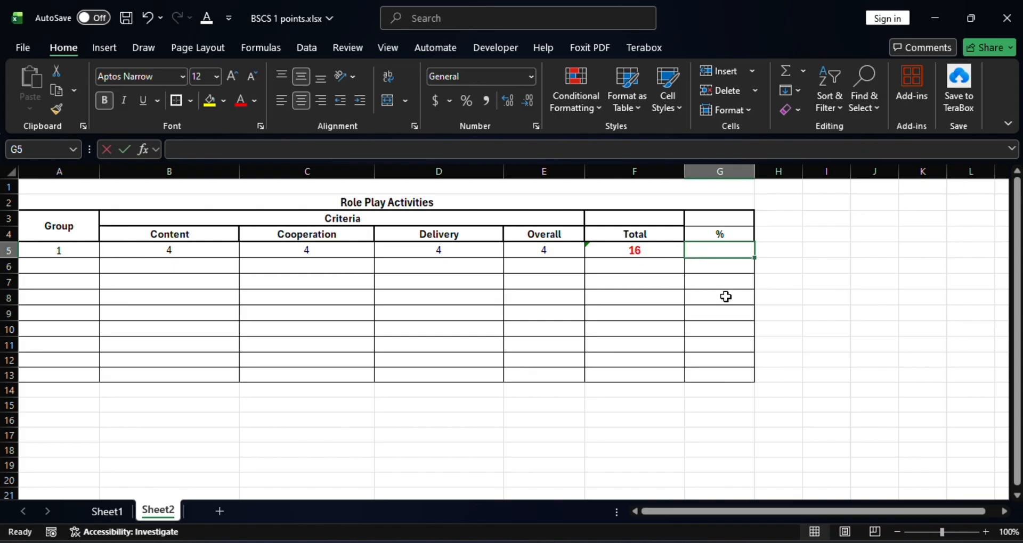
pyautogui.write('=')
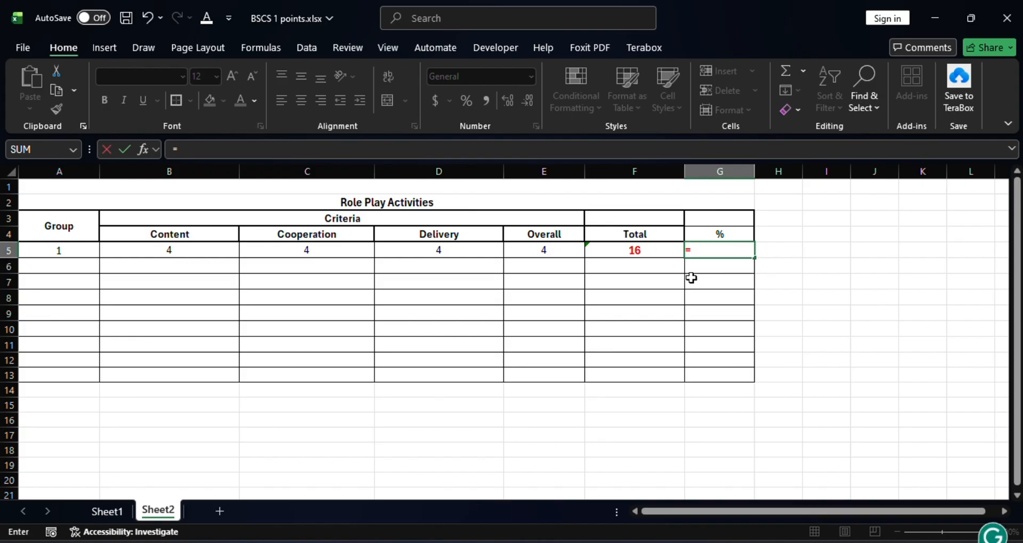
pyautogui.click(652, 251)
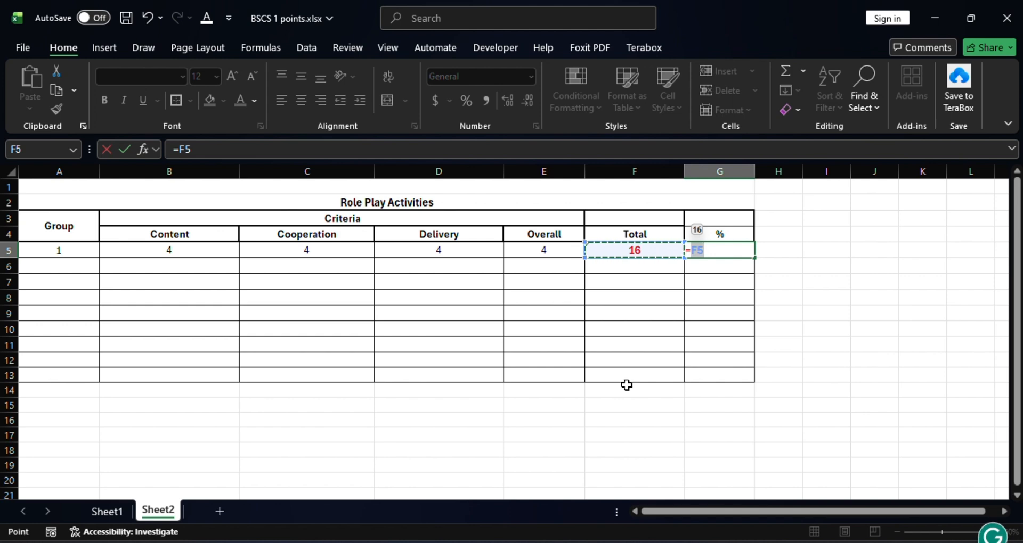
pyautogui.write('/16')
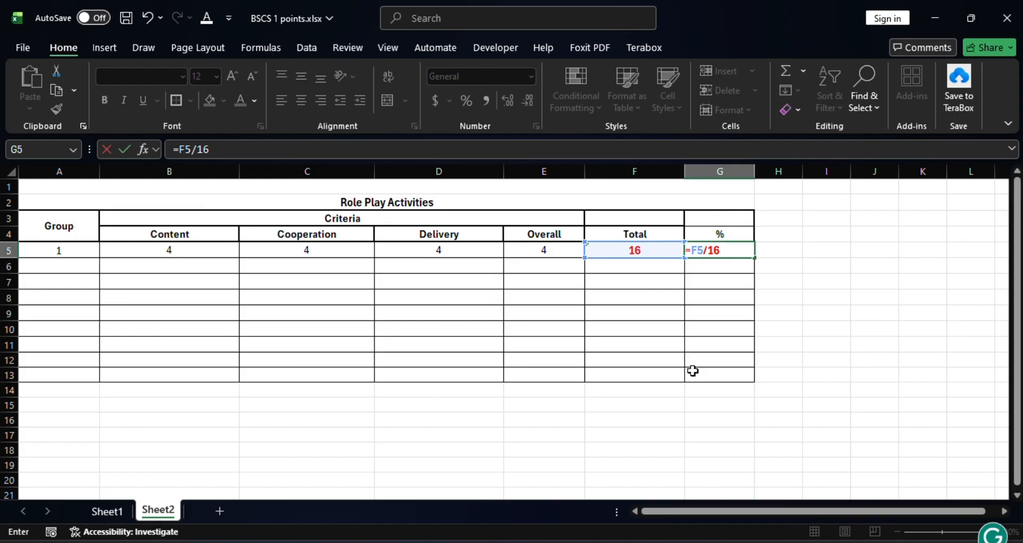
pyautogui.write('*')
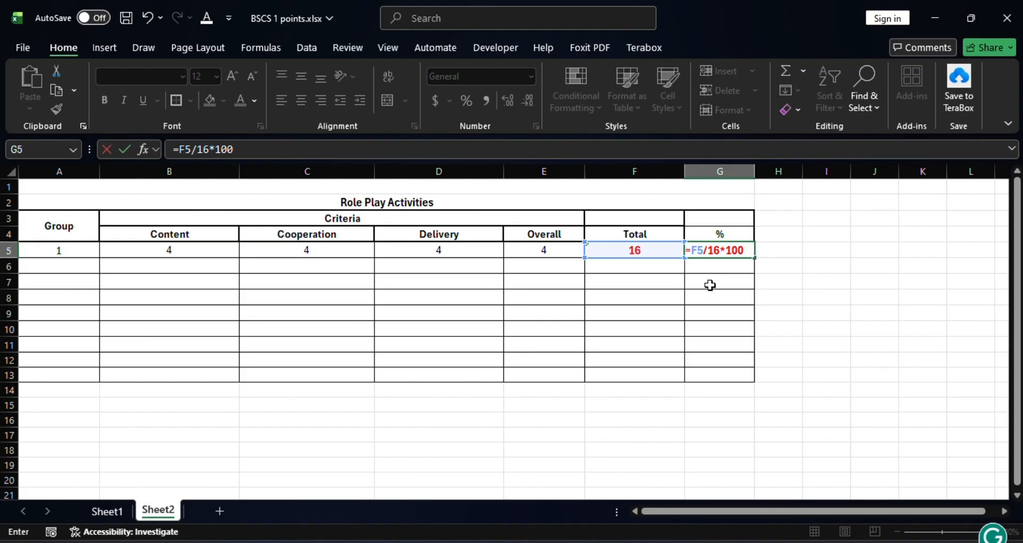
pyautogui.press('Return')
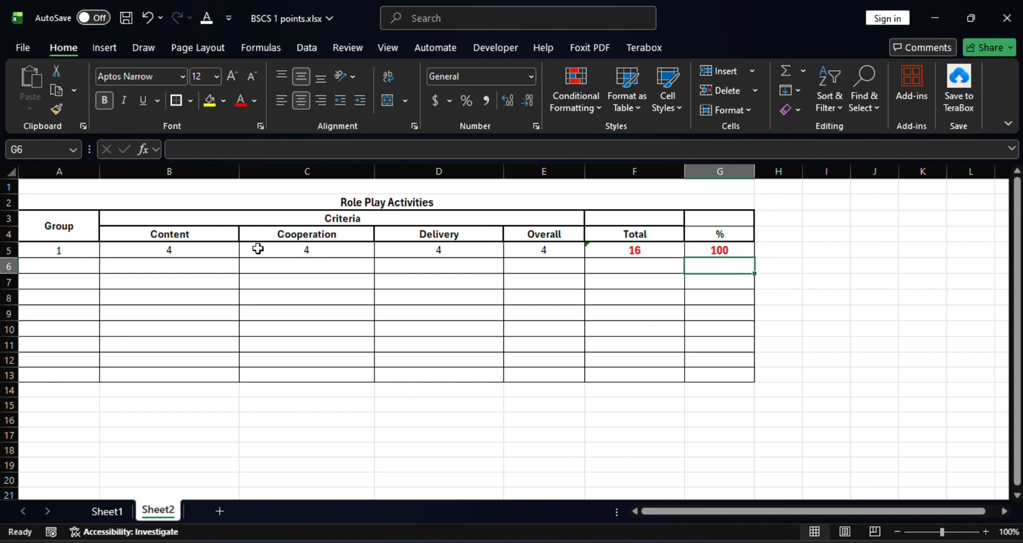
# Number the remaining groups 2 through 5 in cells A6 to A9
pyautogui.click(642, 248)
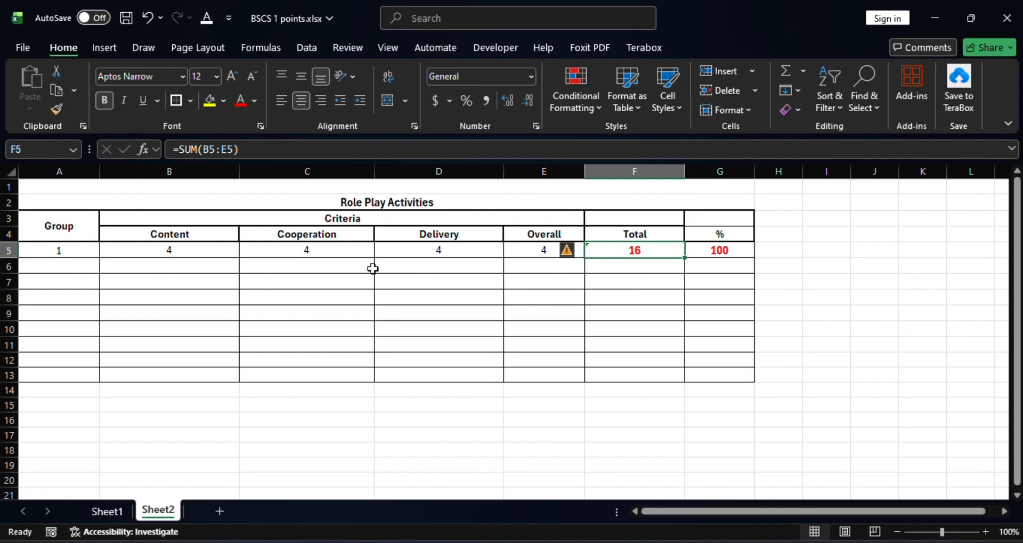
pyautogui.click(85, 268)
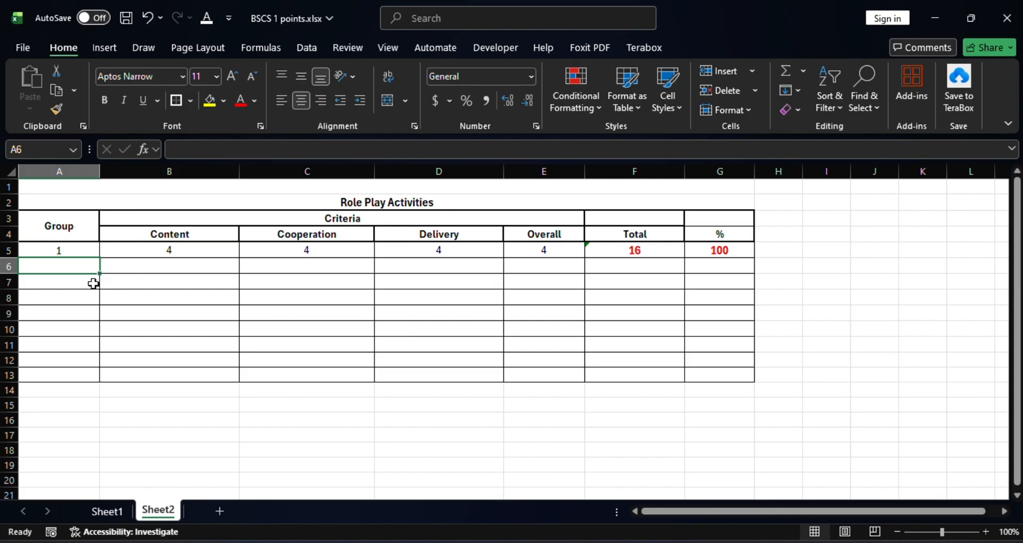
pyautogui.write('2')
pyautogui.press('Return')
pyautogui.write('3')
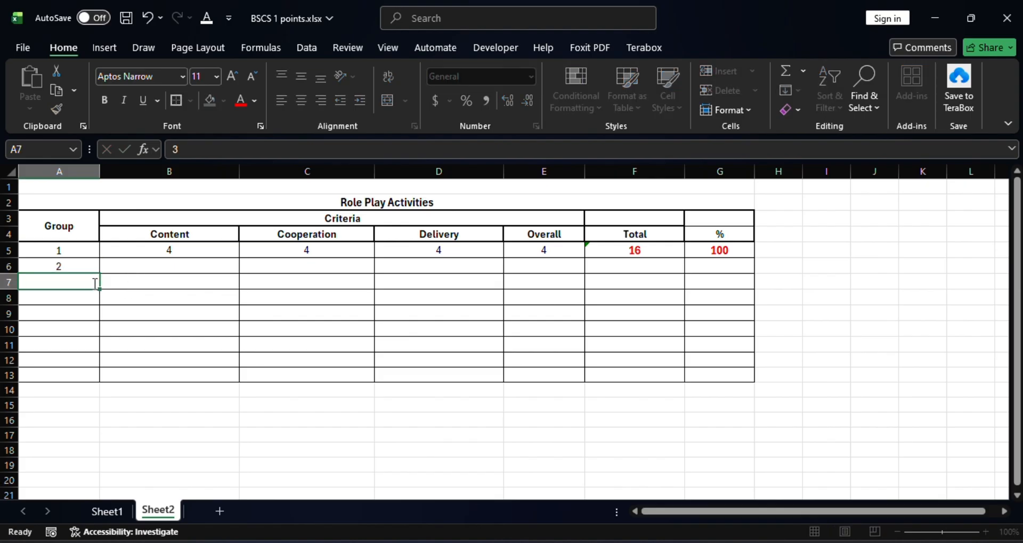
pyautogui.press('Return')
pyautogui.write('4')
pyautogui.press('Return')
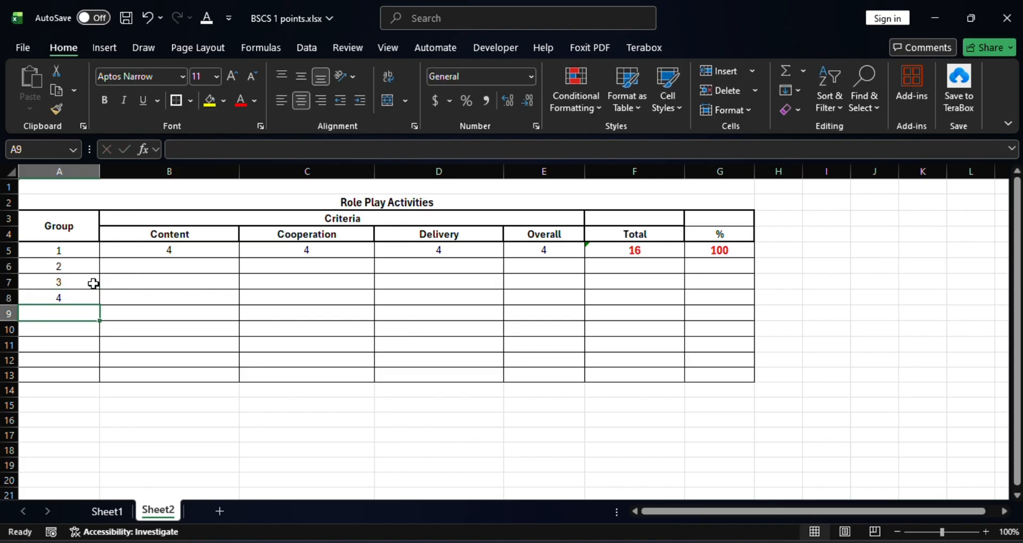
pyautogui.write('5')
pyautogui.press('Return')
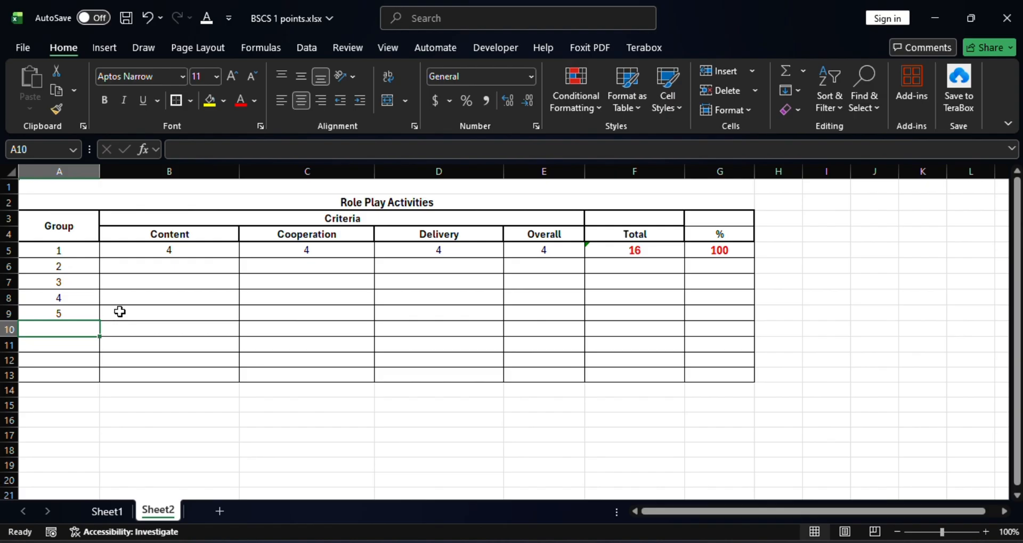
# Fill the Total and % formulas from row 5 down to row 9 for groups 2 to 5
pyautogui.click(658, 247)
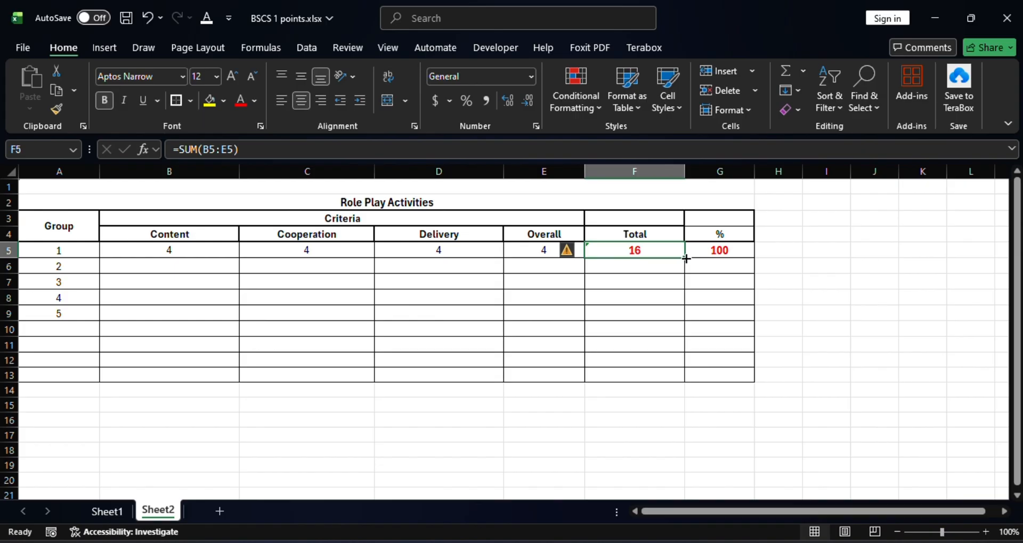
pyautogui.moveTo(685, 257); pyautogui.dragTo(691, 319)
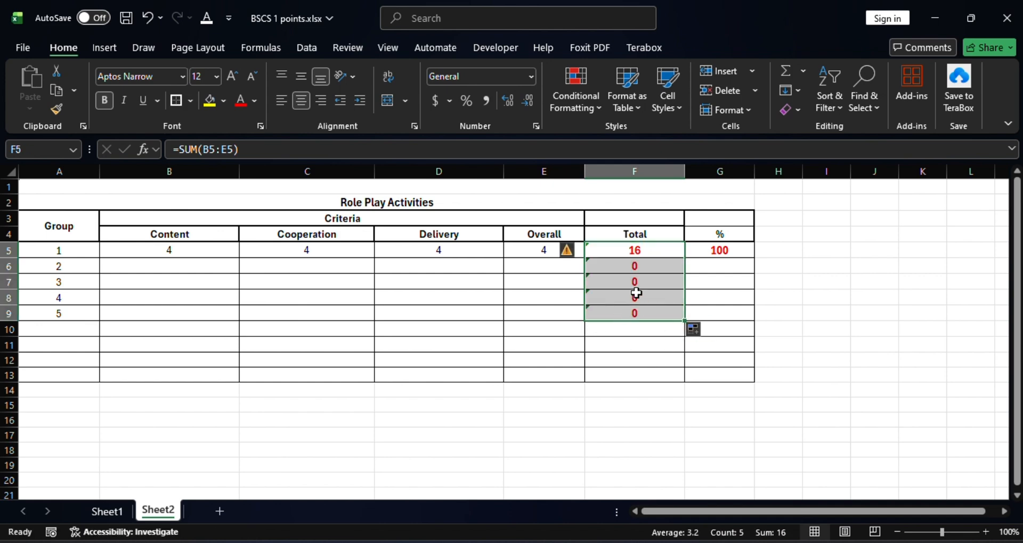
pyautogui.click(713, 254)
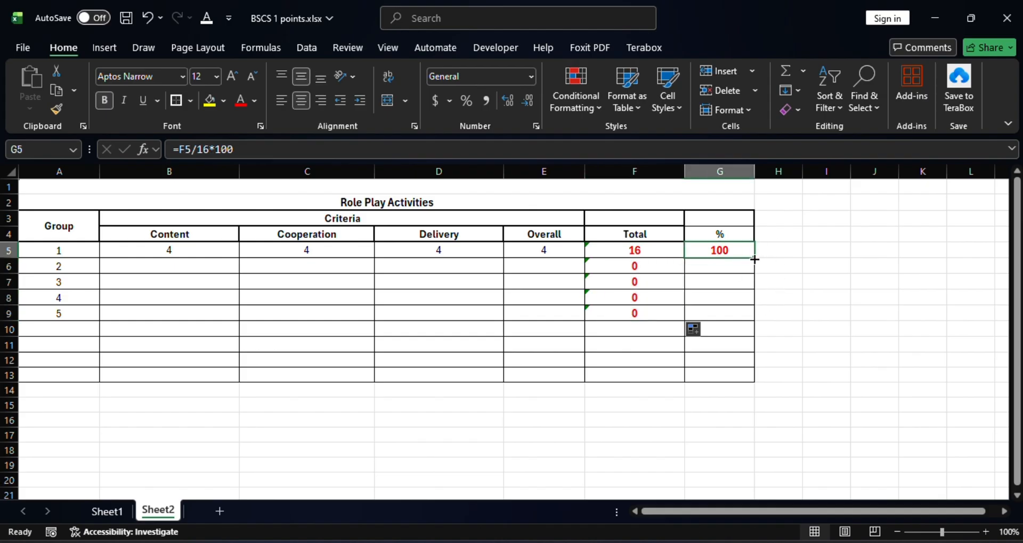
pyautogui.moveTo(755, 259); pyautogui.dragTo(747, 320)
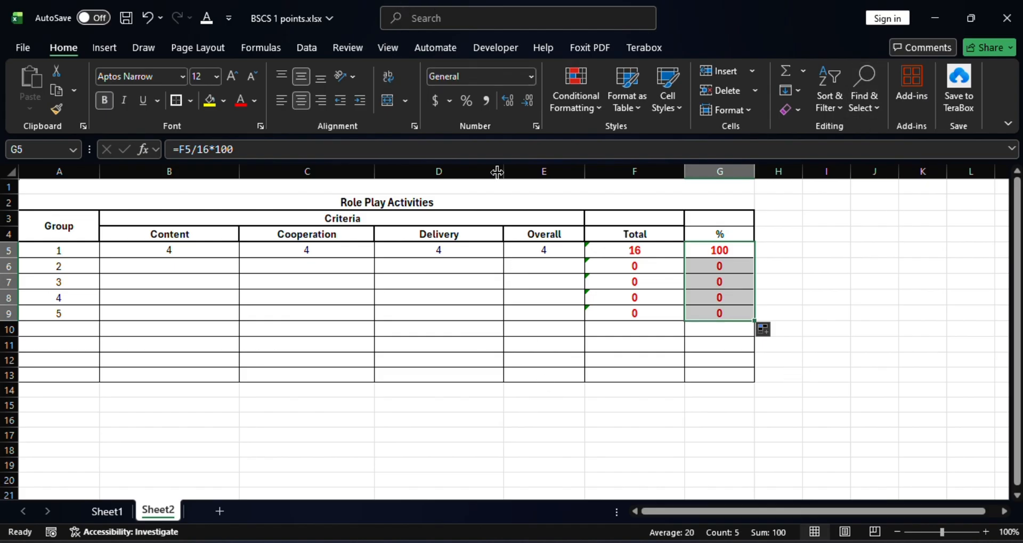
# Enter group 2's scores: Content 2, Cooperation 3, Delivery 3 and Overall 2
pyautogui.click(205, 271)
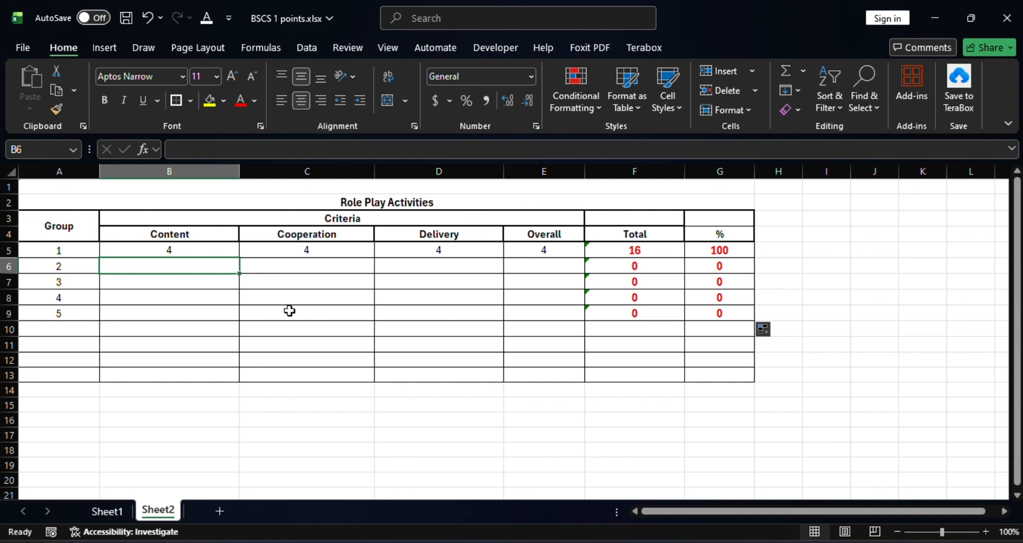
pyautogui.write('3')
pyautogui.press('Tab')
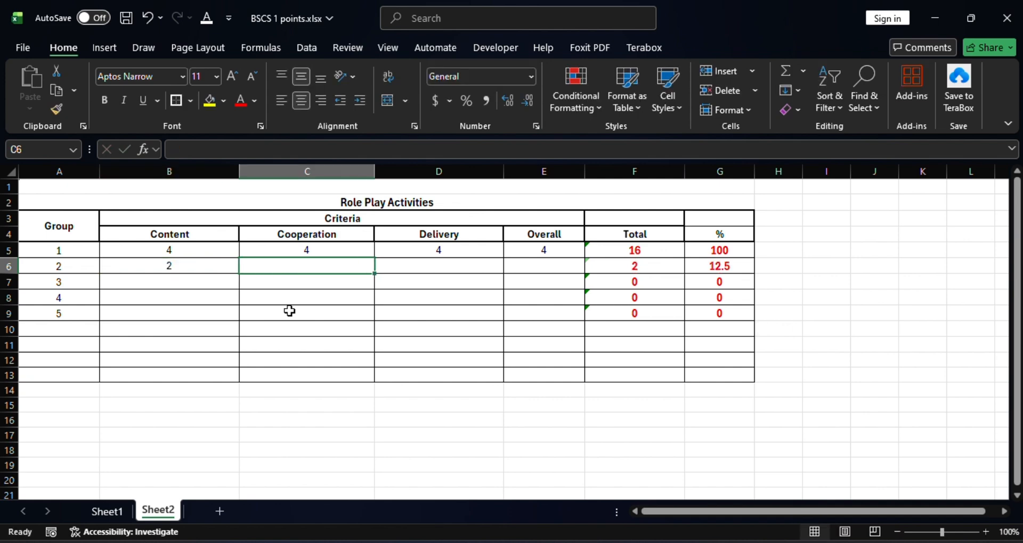
pyautogui.write('3')
pyautogui.press('Tab')
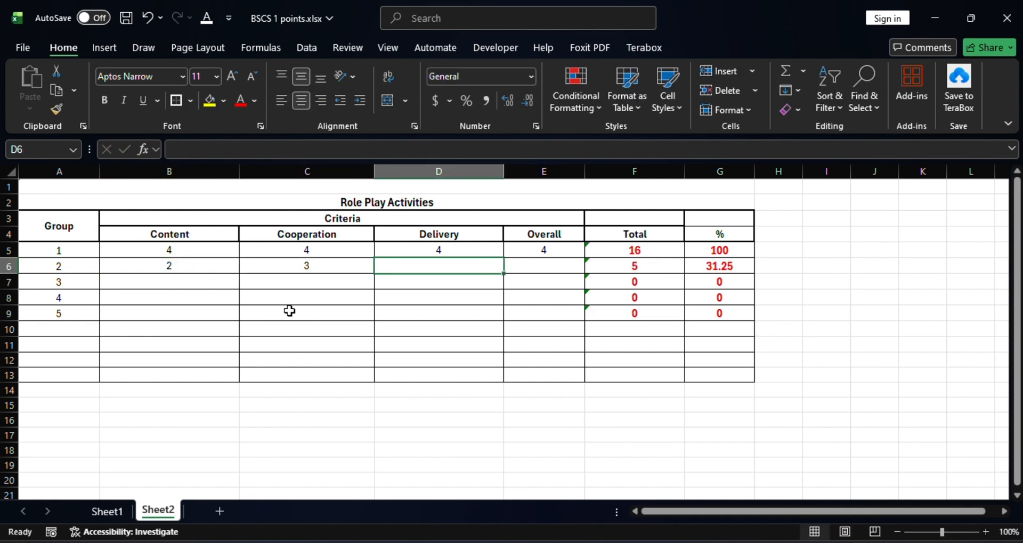
pyautogui.write('3')
pyautogui.press('Tab')
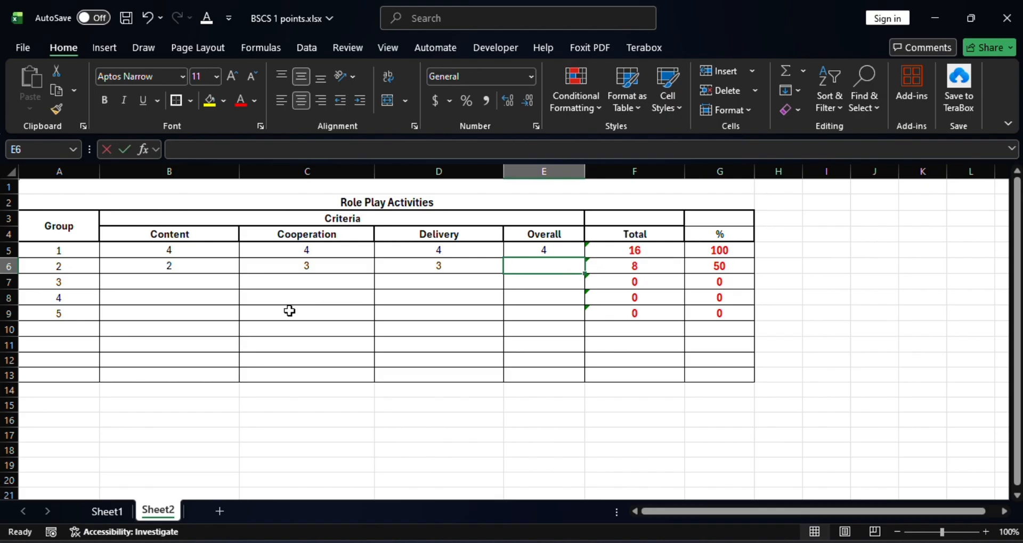
pyautogui.write('2')
pyautogui.press('Tab')
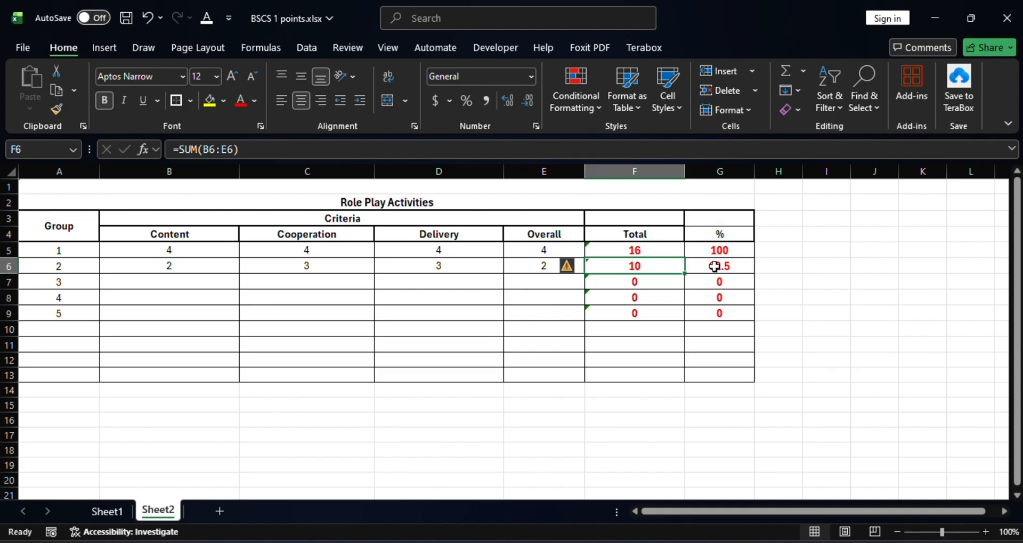
# Enter group 3's scores: 3 each for Content, Cooperation, Delivery and Overall
pyautogui.click(183, 280)
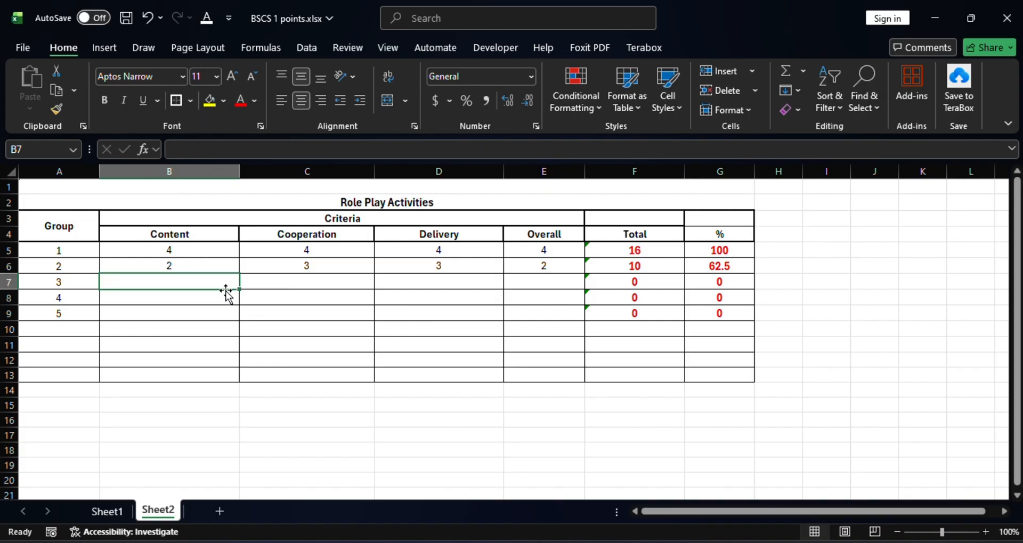
pyautogui.write('3')
pyautogui.press('Tab')
pyautogui.write('3')
pyautogui.press('Tab')
pyautogui.write('3')
pyautogui.press('Tab')
pyautogui.write('3')
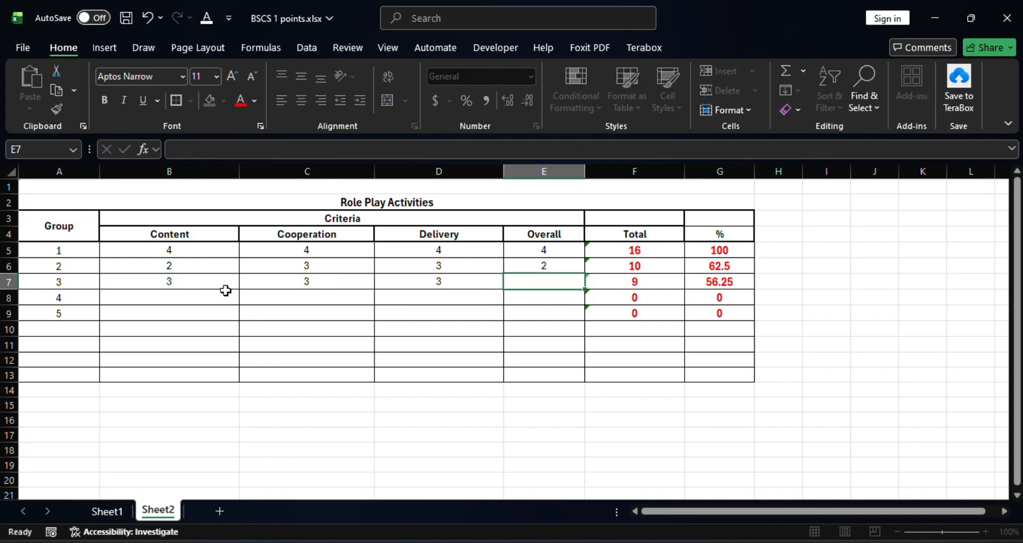
pyautogui.press('Tab')
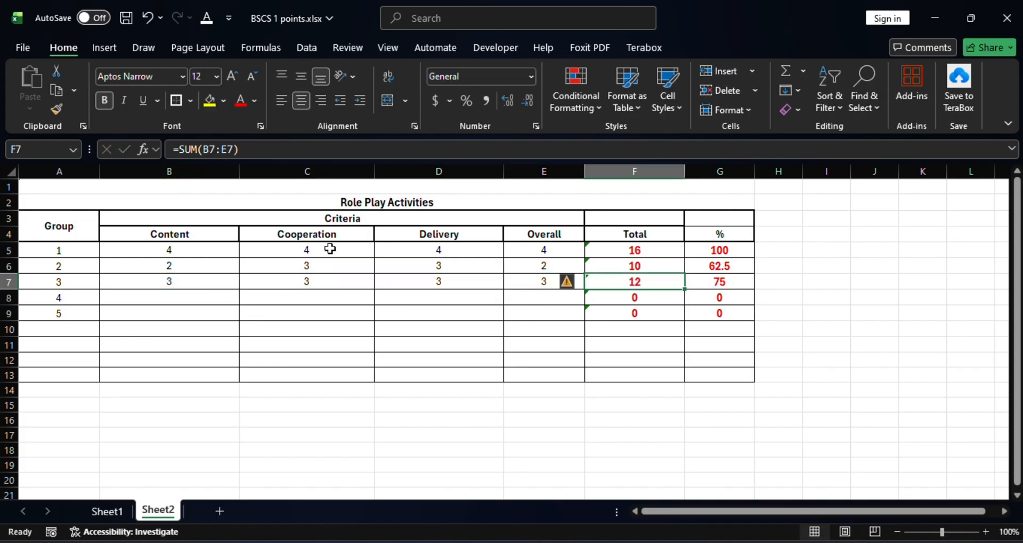
pyautogui.click(736, 283)
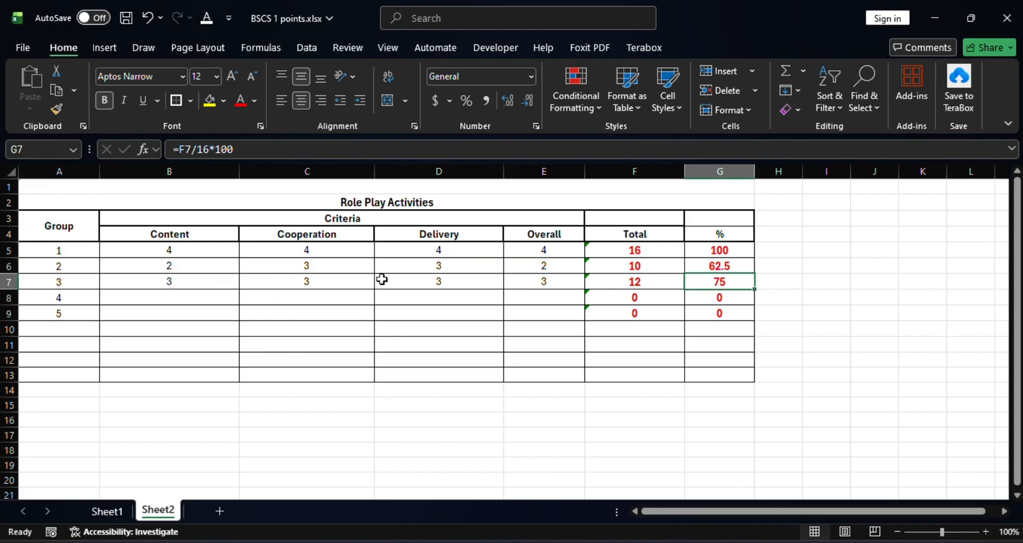
# Enter group 4's scores: Content 4, Cooperation 4, Delivery 4 and Overall 3
pyautogui.click(172, 299)
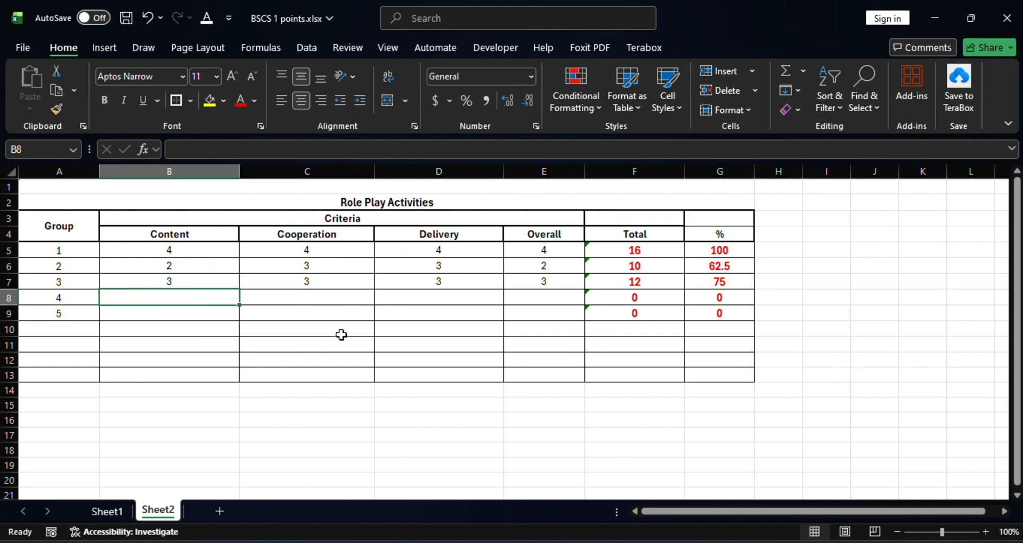
pyautogui.write('4')
pyautogui.press('Tab')
pyautogui.write('4')
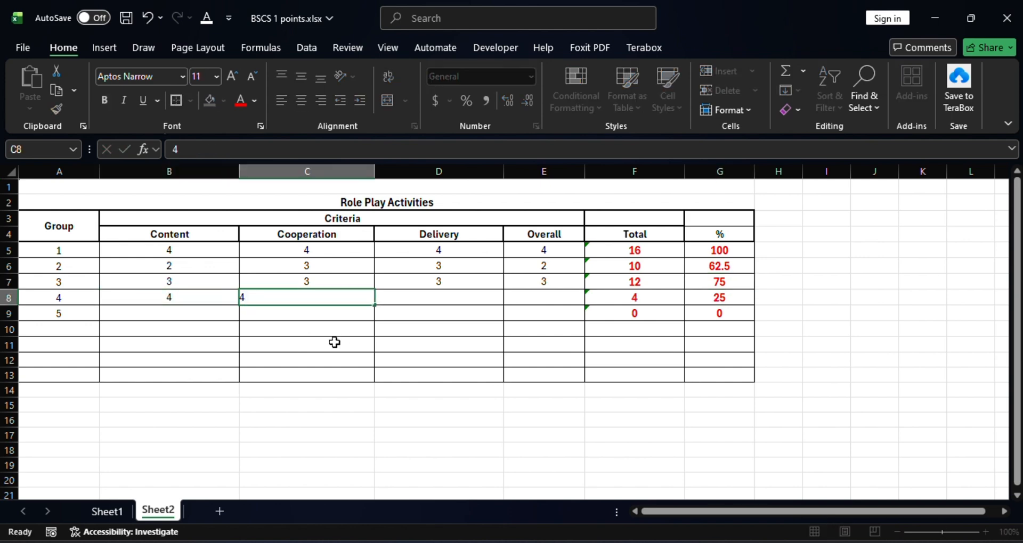
pyautogui.press('Tab')
pyautogui.write('4')
pyautogui.press('Tab')
pyautogui.write('3')
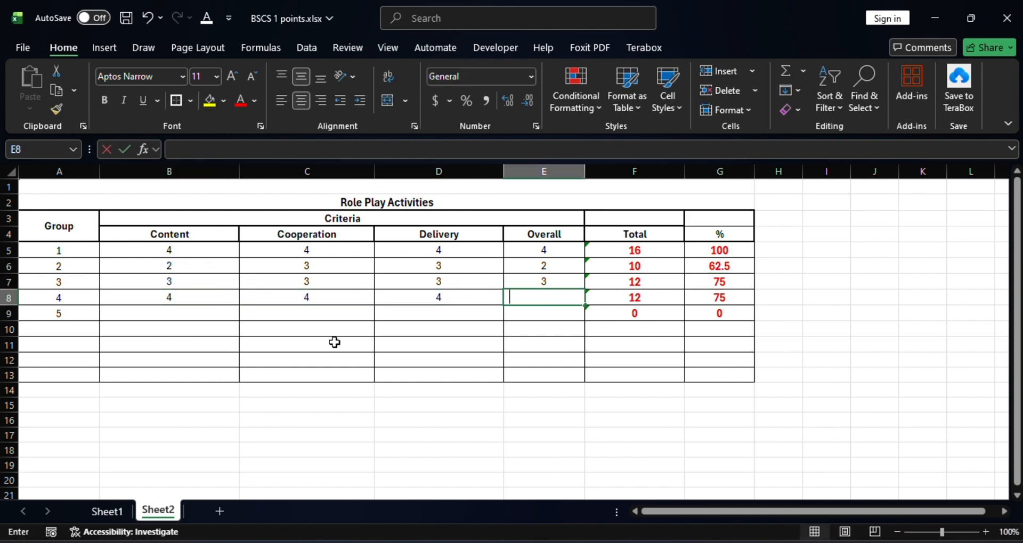
pyautogui.press('Tab')
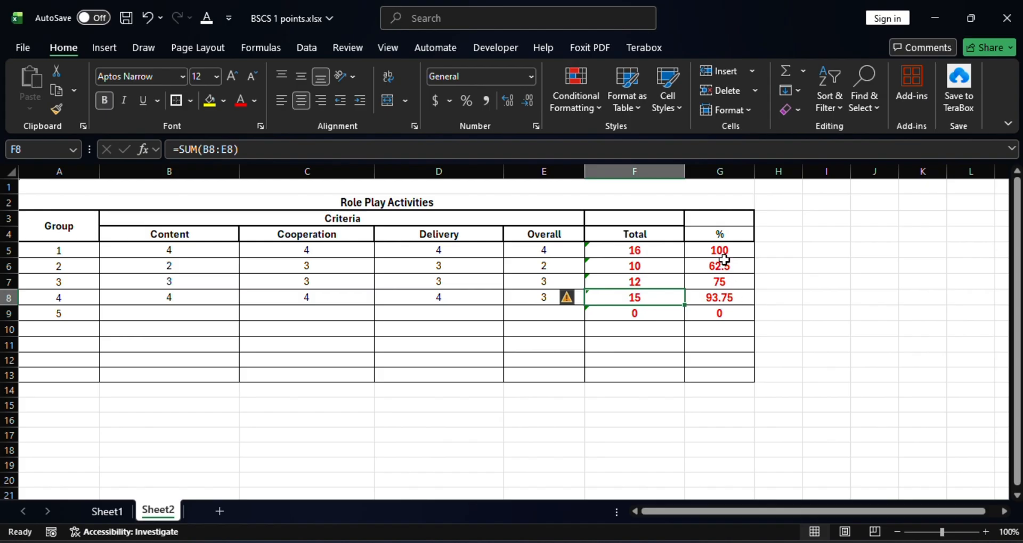
# Reduce the decimal places of the percentages in G6:G9 so they display as whole numbers
pyautogui.moveTo(725, 262); pyautogui.dragTo(723, 316)
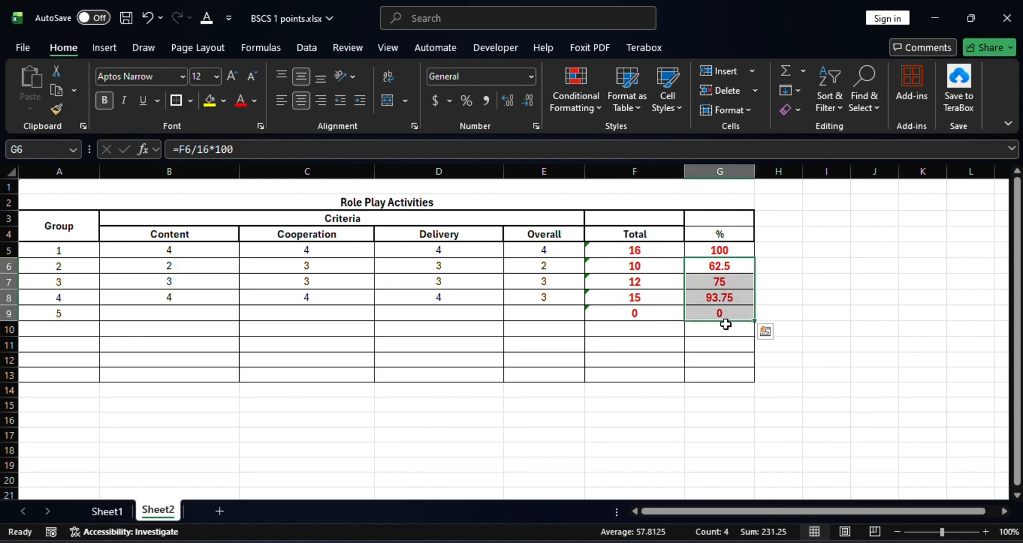
pyautogui.click(527, 103)
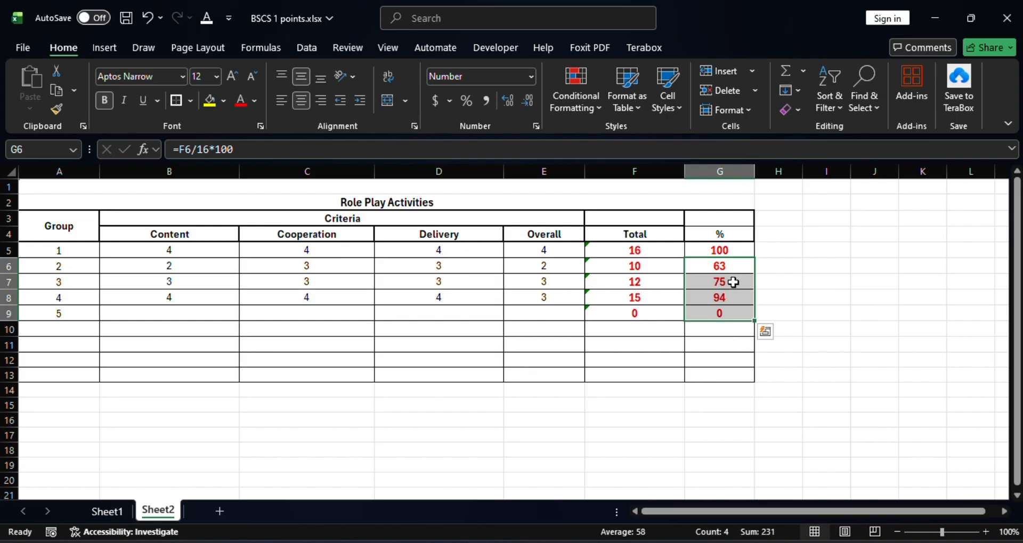
pyautogui.click(721, 344)
# Enter group 5's scores: Content 4, Cooperation 4, Delivery 2 and Overall 2
pyautogui.click(131, 319)
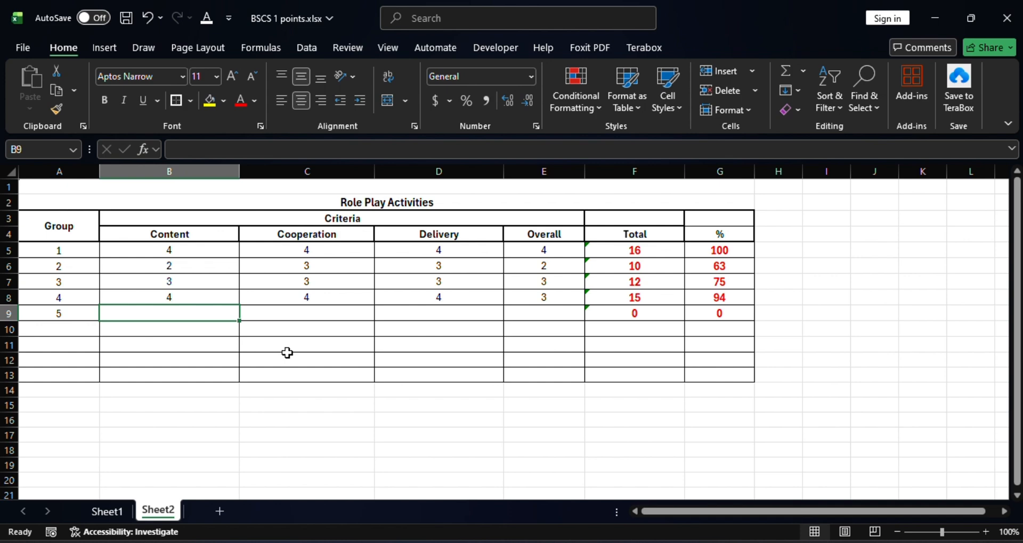
pyautogui.write('4')
pyautogui.press('Tab')
pyautogui.write('4')
pyautogui.press('Tab')
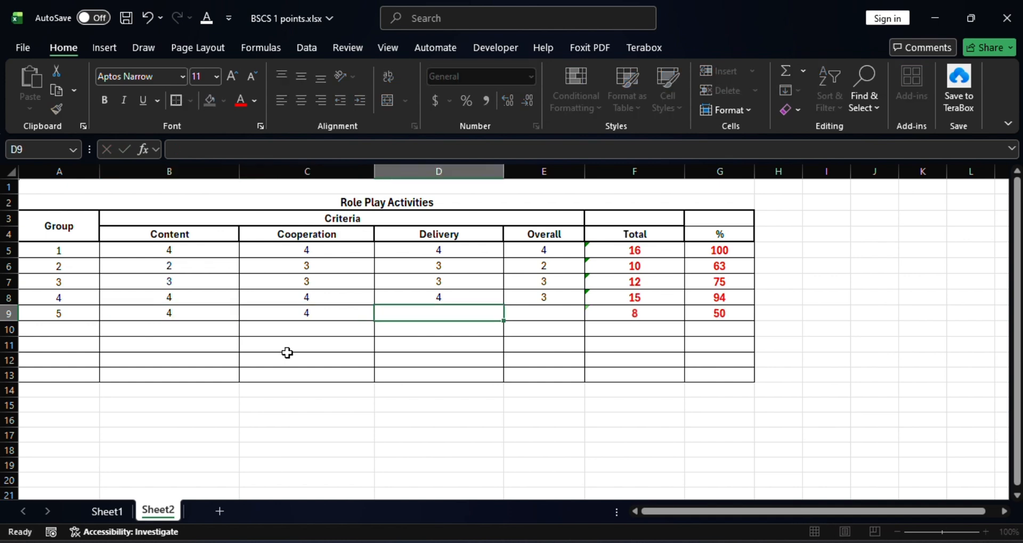
pyautogui.write('2')
pyautogui.press('Tab')
pyautogui.write('2')
pyautogui.press('Tab')
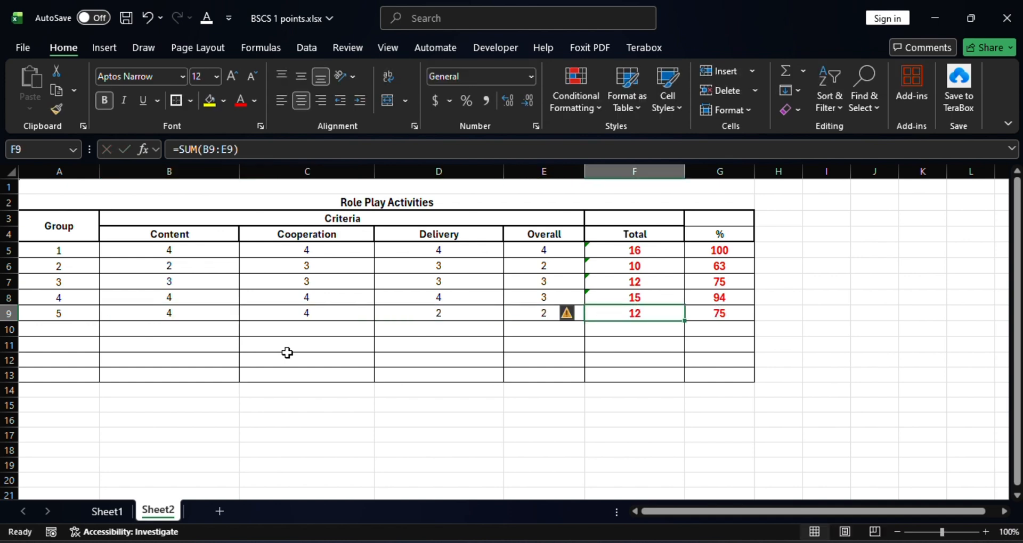
pyautogui.click(733, 314)
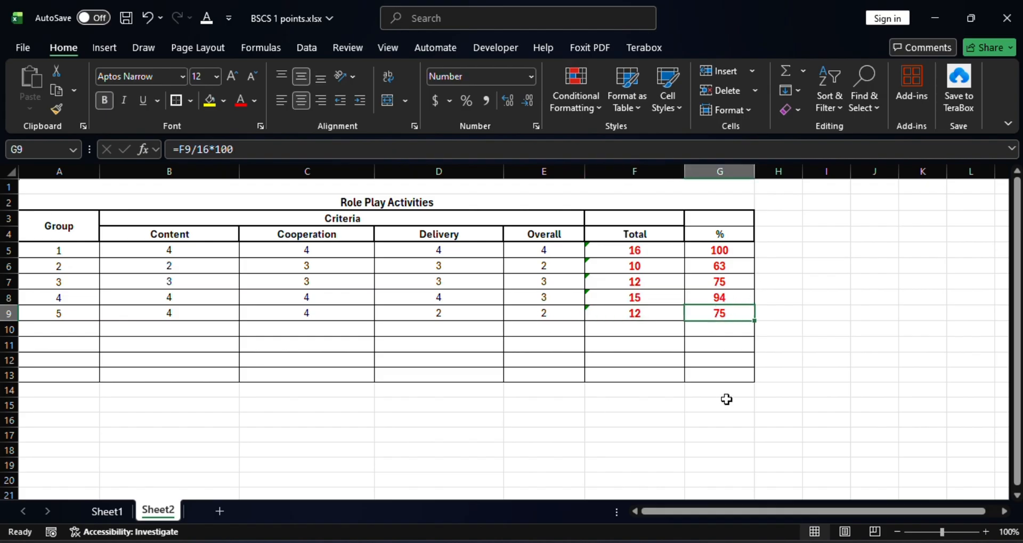